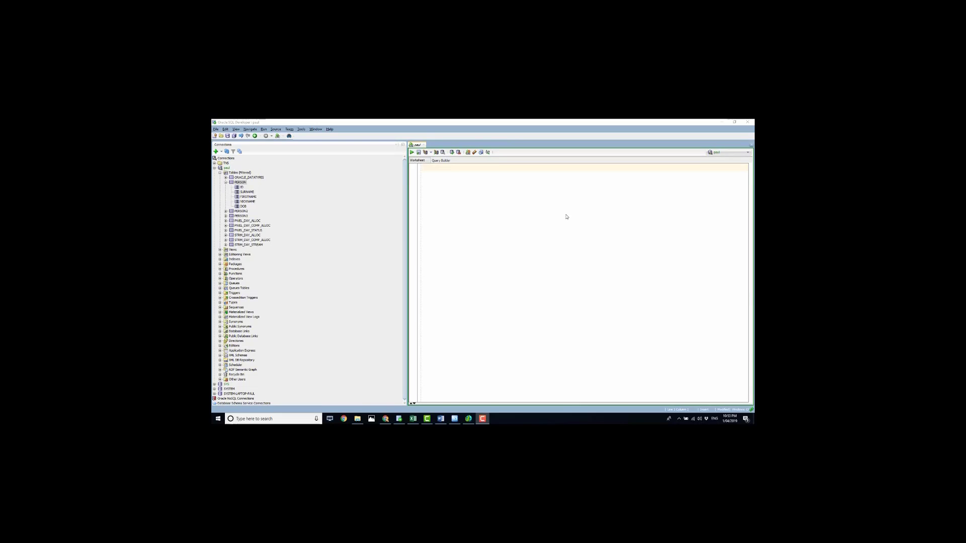
Step: Write and run the query SELECT * FROM paul.person ORDER BY ID, SURNAME in the worksheet
left_click(446, 181)
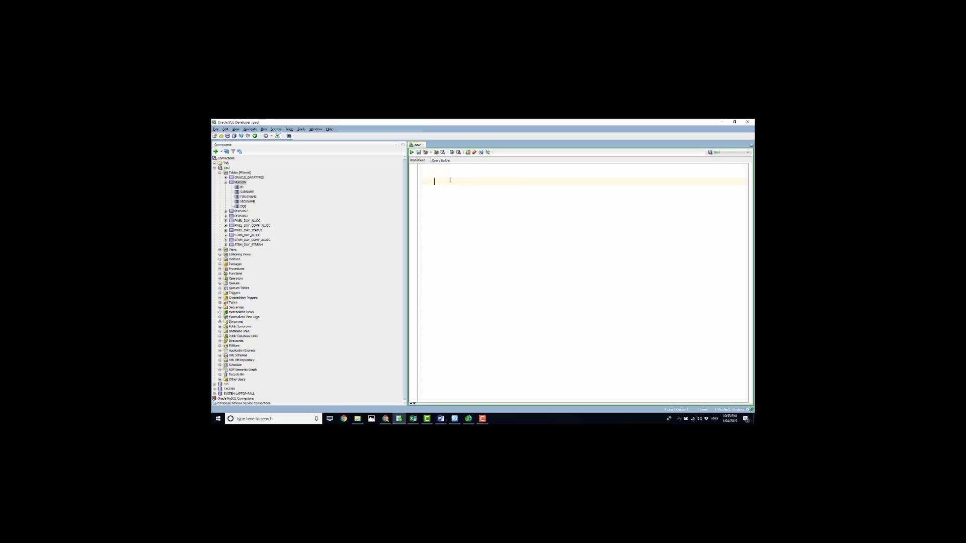
right_click(449, 180)
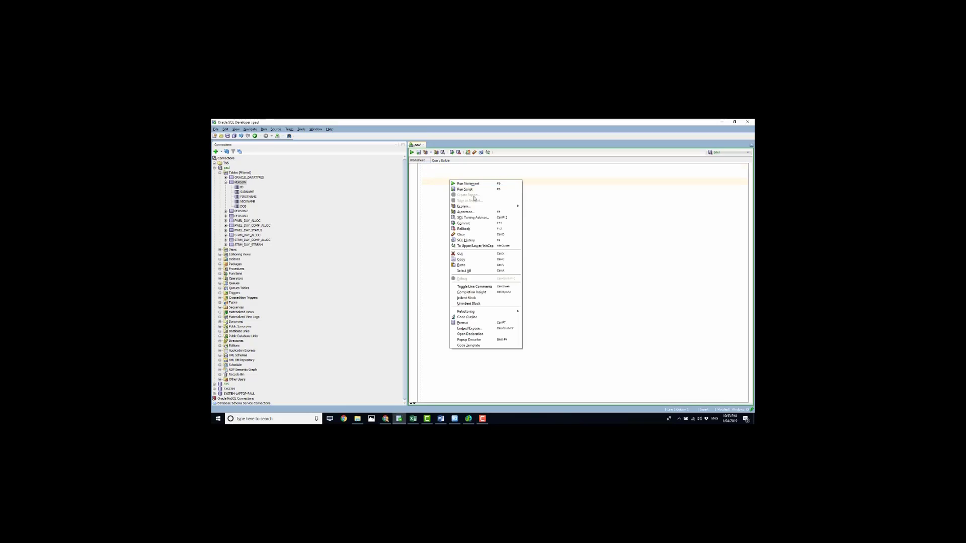
left_click(427, 167)
type("SELECT *     FROM paul.person ORDER BY ID, SURNAME")
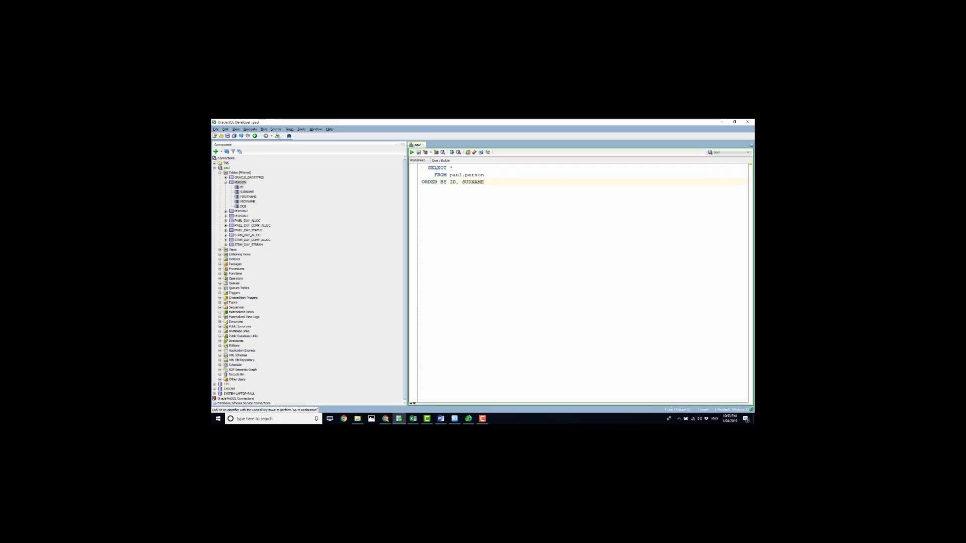
key("shift+Up")
key("shift+Up")
key("shift+Home")
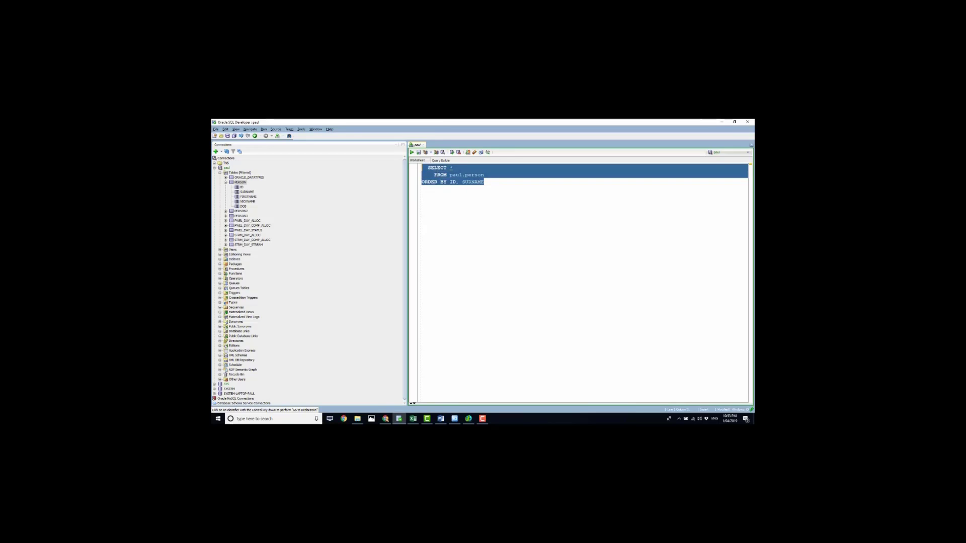
key("ctrl+Return")
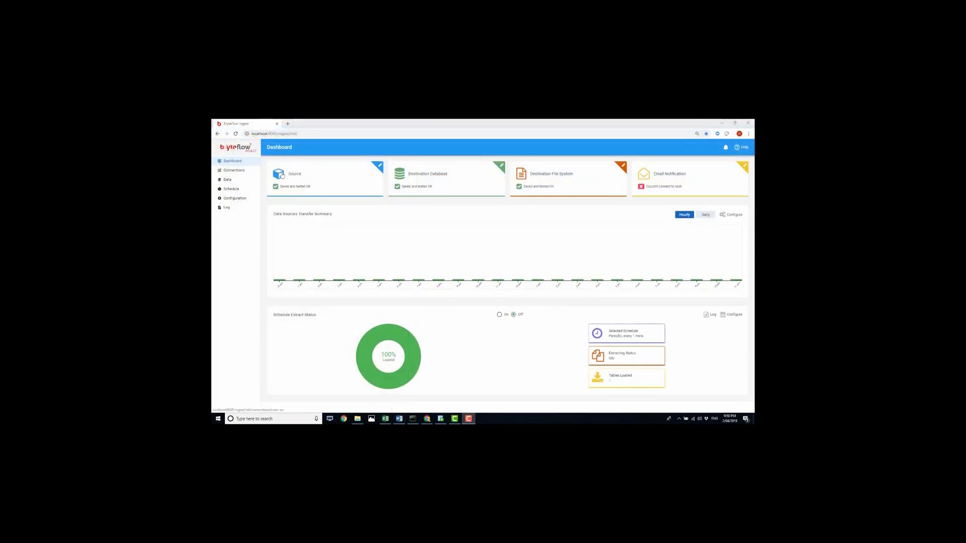
Step: Switch to BryteFlow Ingest and review the source, destination database and destination file system connection settings
left_click(234, 171)
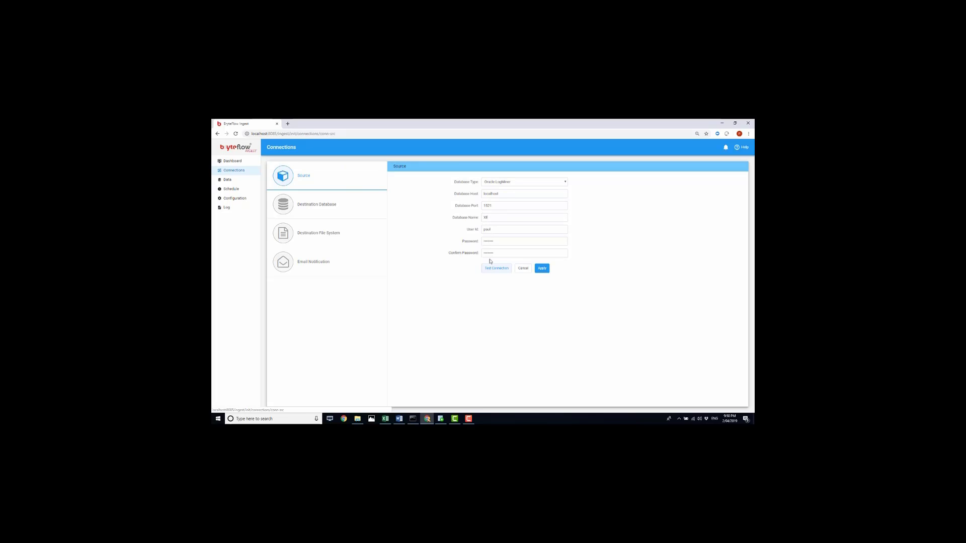
left_click(314, 206)
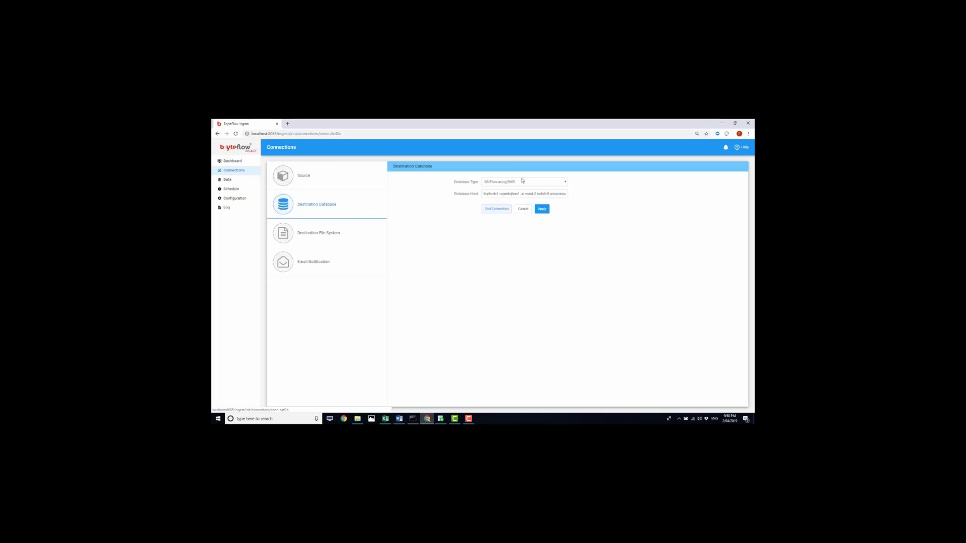
left_click(319, 237)
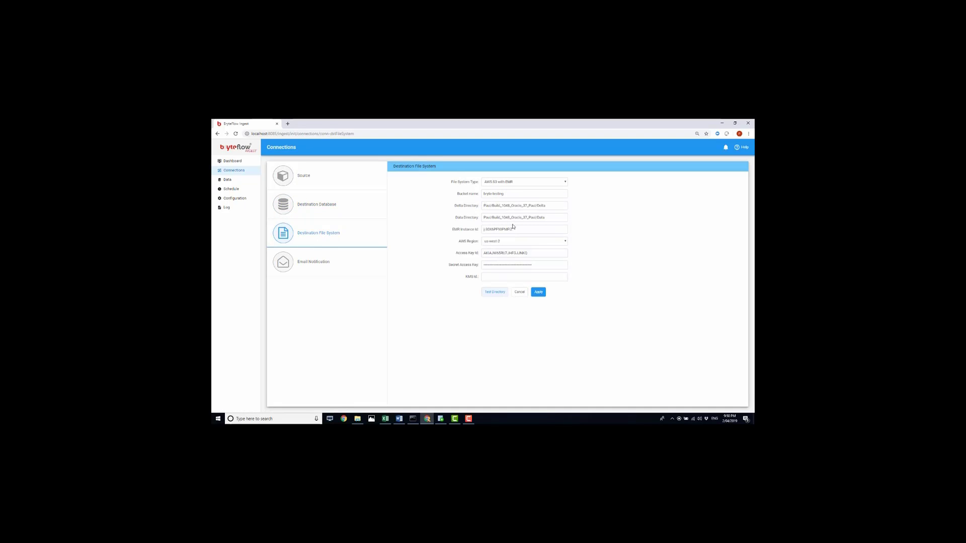
Step: Open the extraction settings of the PERSON table in the PAUL schema of the default data source
left_click(227, 181)
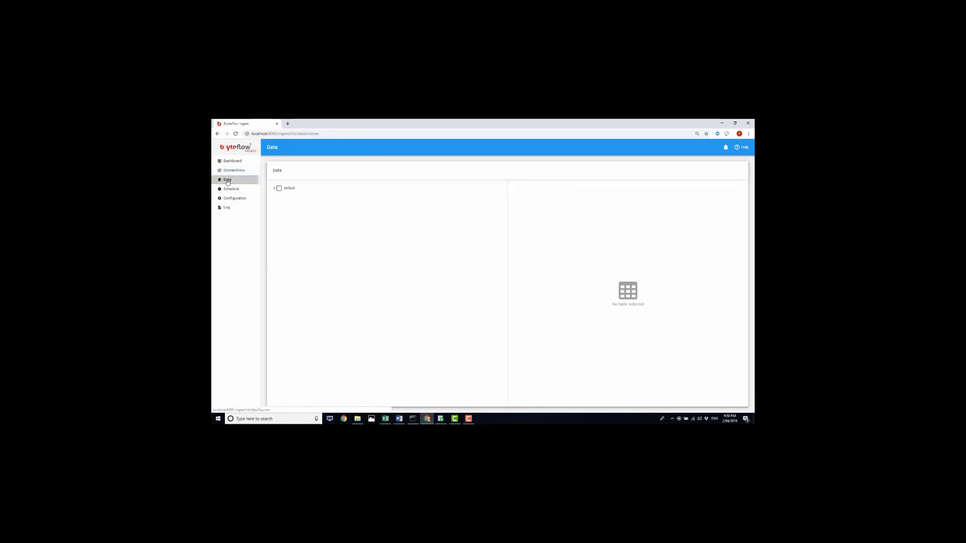
left_click(275, 189)
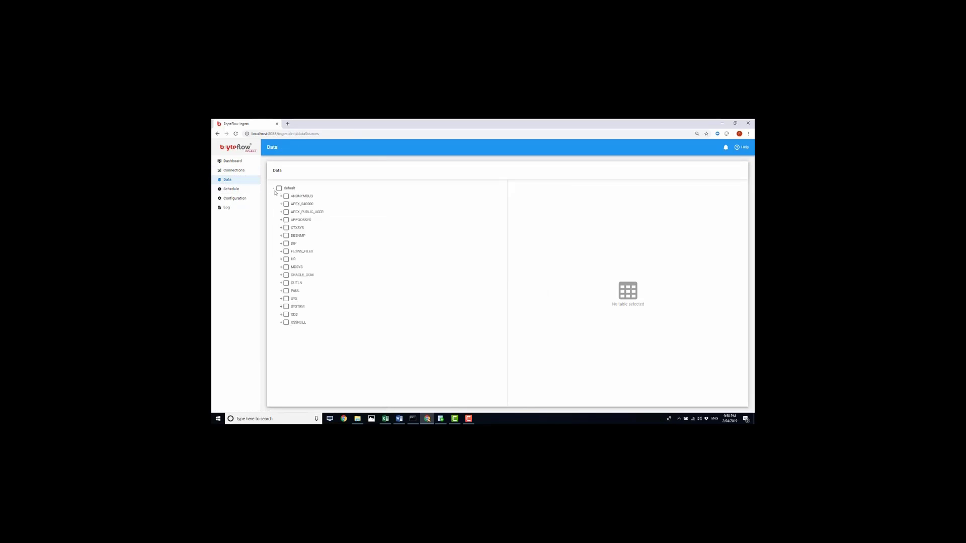
left_click(281, 290)
left_click(294, 306)
left_click(304, 308)
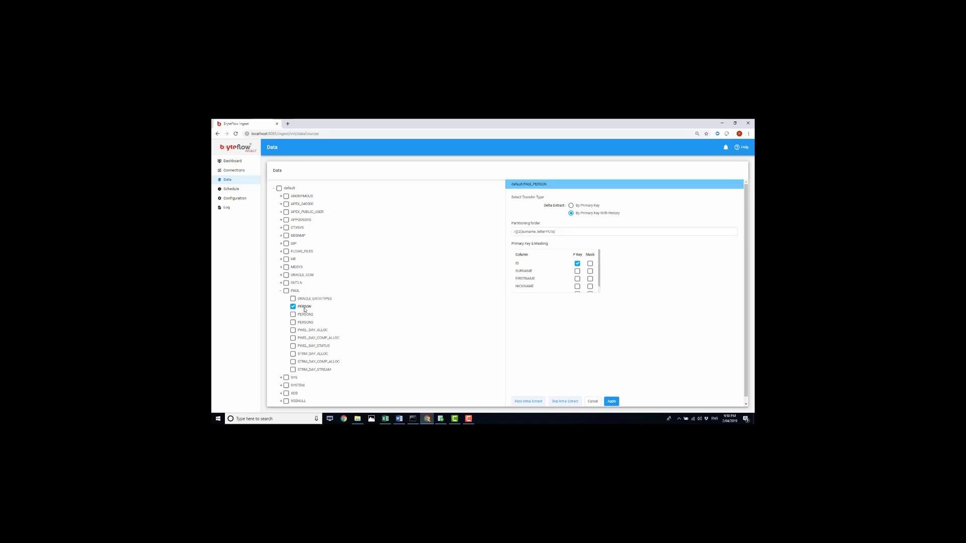
Step: Clear the PERSON table's partitioning folder and save the table details
left_click_drag(571, 232, 476, 234)
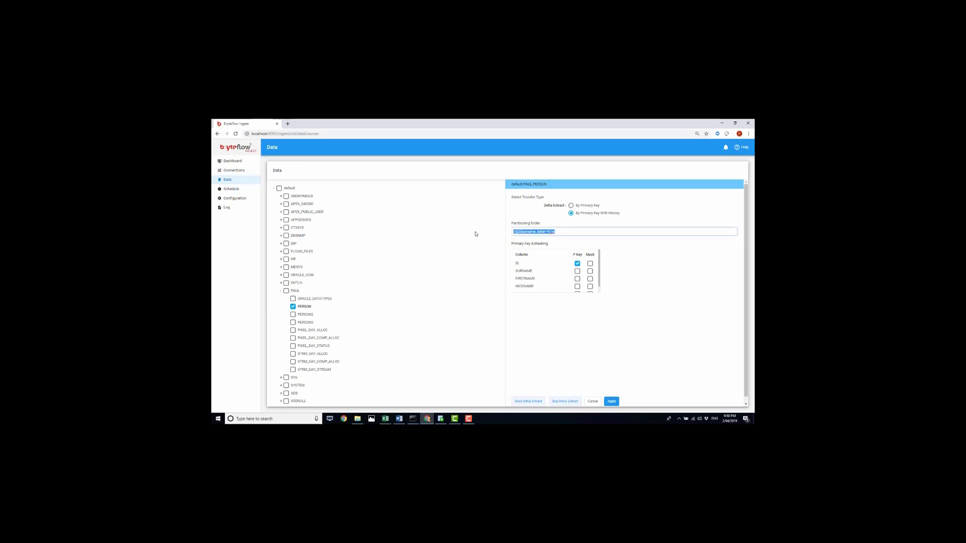
key("BackSpace")
left_click(612, 401)
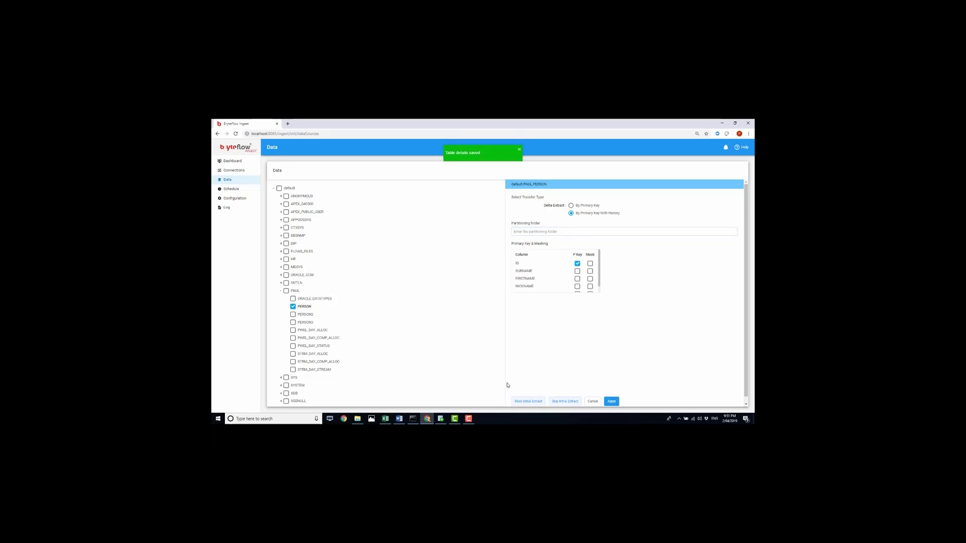
Step: Start a full extract from the schedule settings and confirm the extraction
left_click(234, 189)
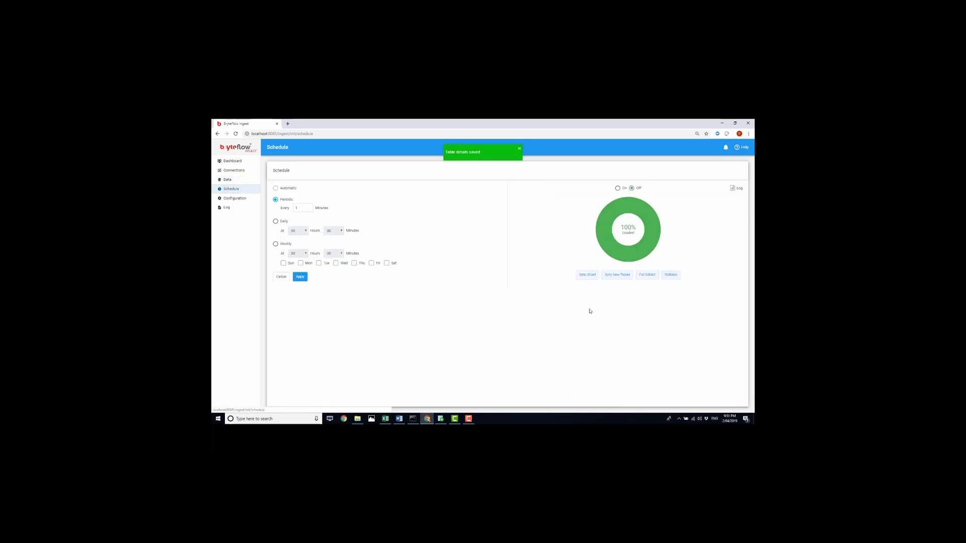
left_click(648, 275)
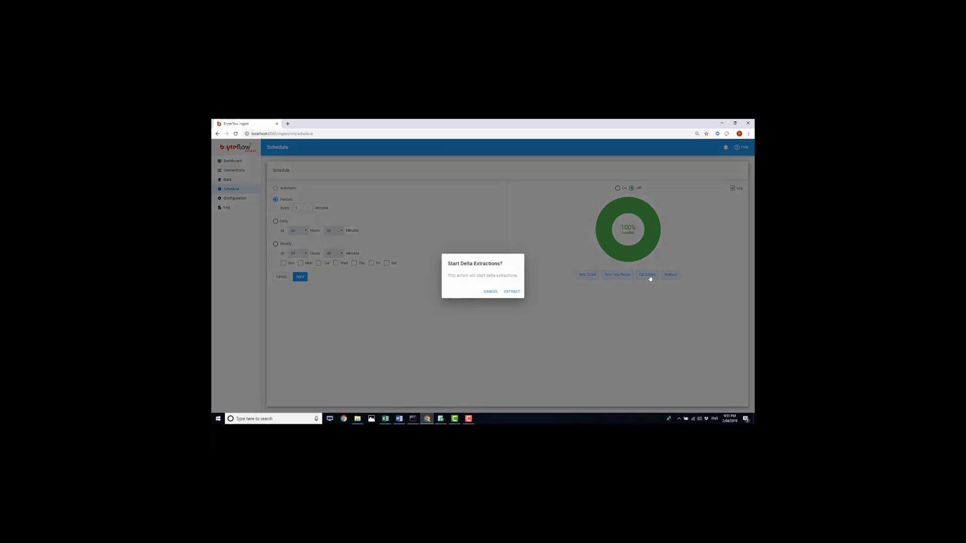
left_click(512, 293)
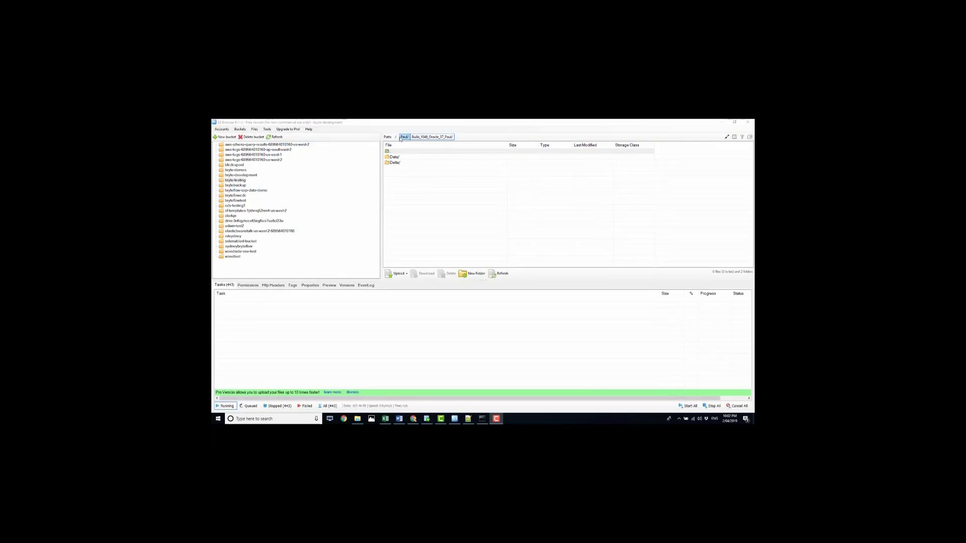
Step: In S3 Browser, download part-r-00000.bz2 from the timestamped folder under Data/DEFAULT_PAUL_PERSON to C:\Demo
left_click(413, 137)
double_click(394, 157)
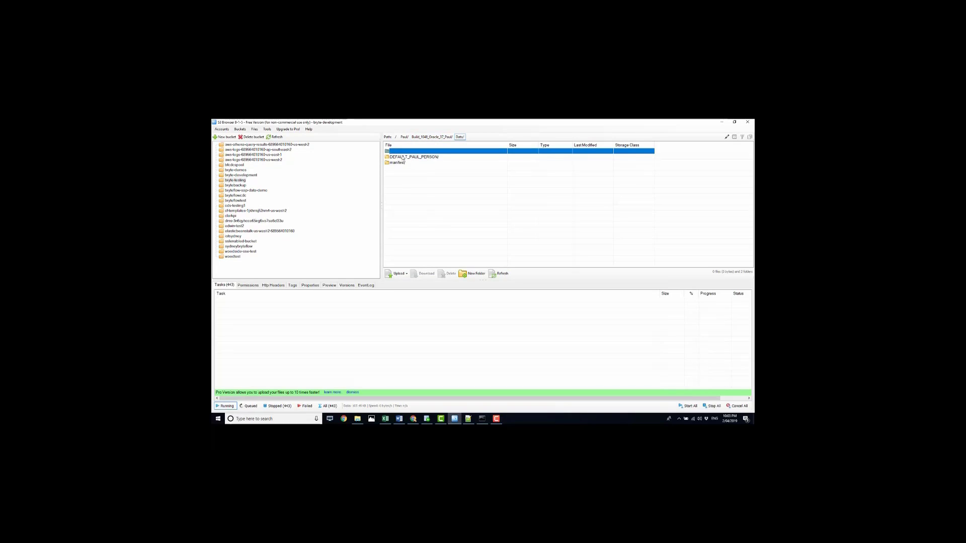
double_click(431, 157)
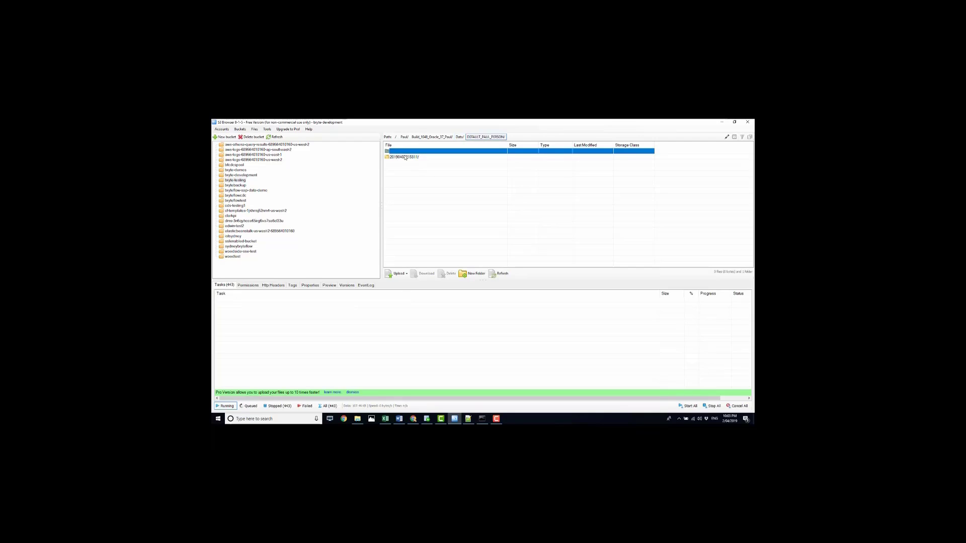
double_click(406, 157)
right_click(405, 163)
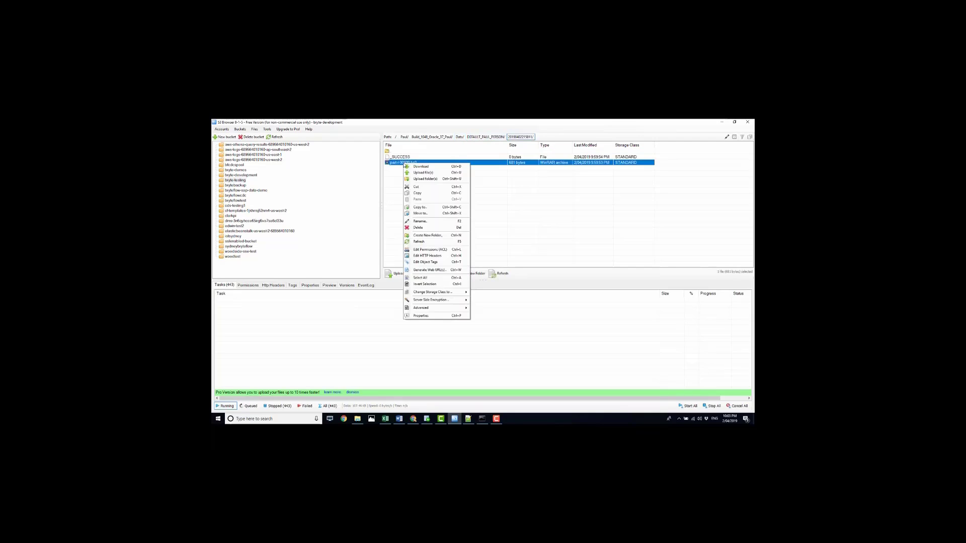
left_click(421, 167)
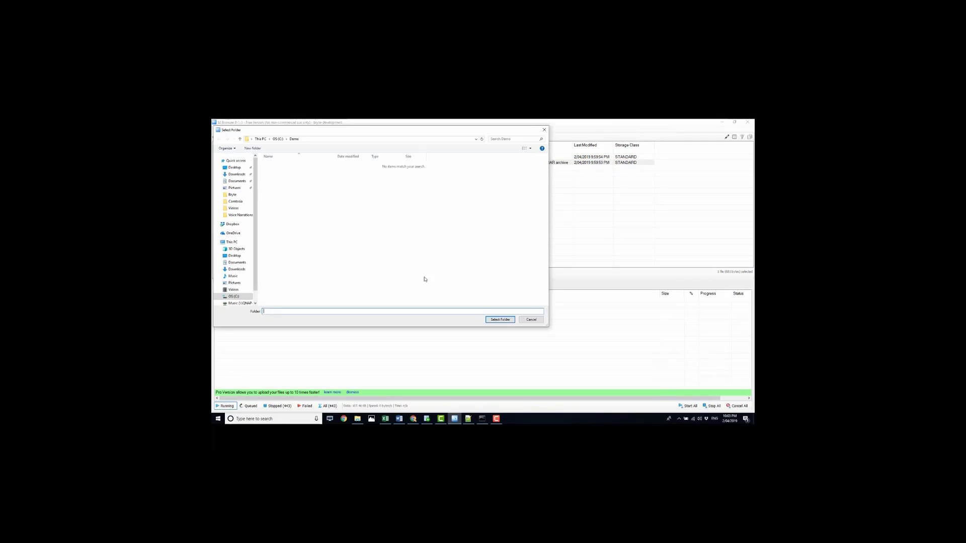
left_click(500, 319)
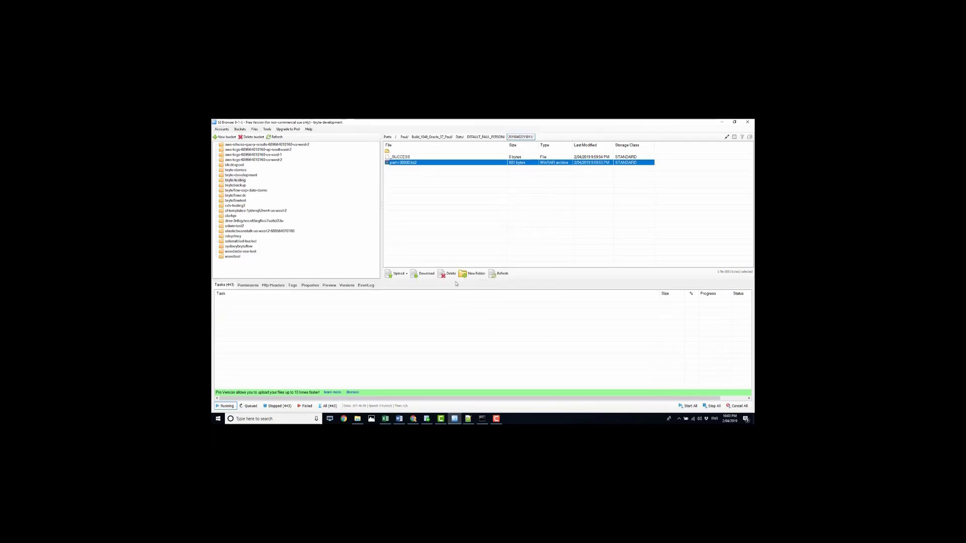
Step: In File Explorer, extract part-r-00000.bz2 in the Demo folder into a part-r-00000 subfolder
left_click(355, 419)
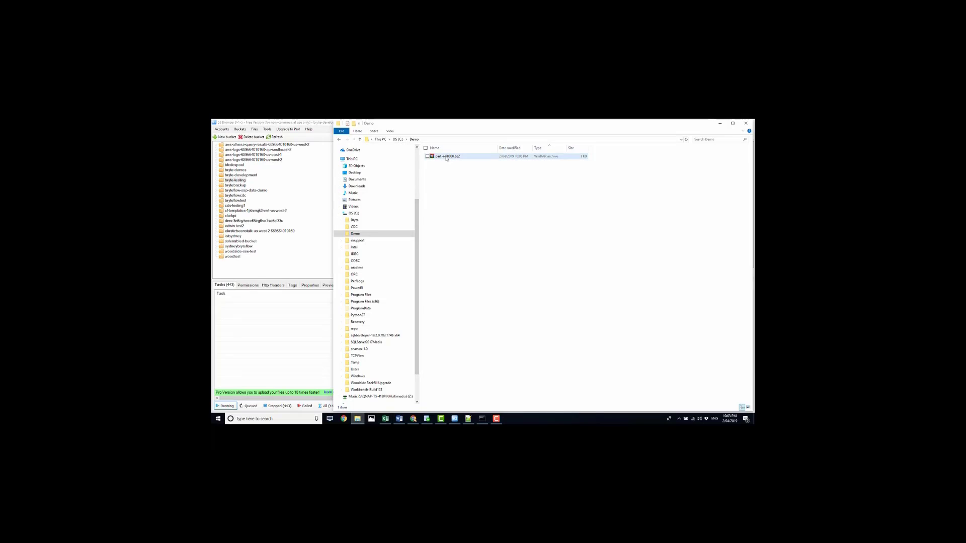
right_click(446, 157)
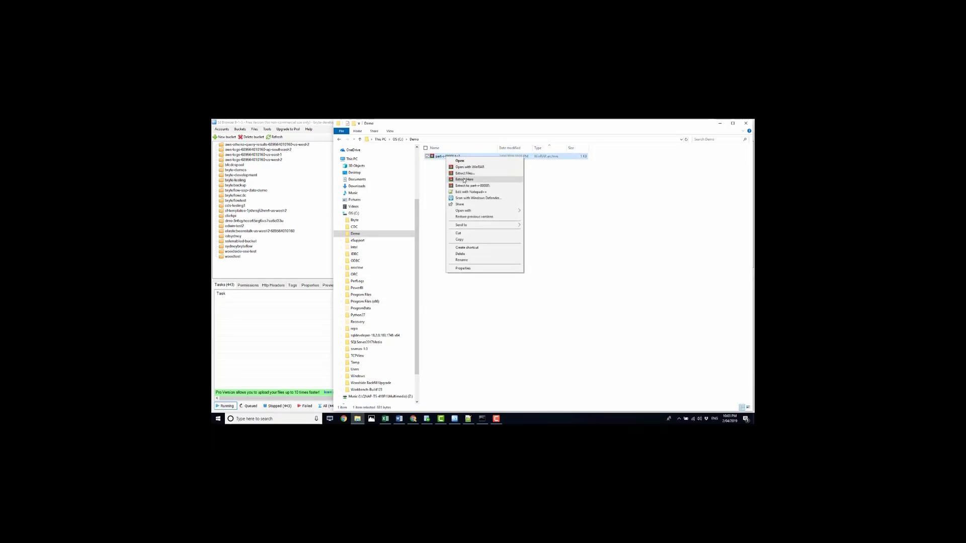
left_click(465, 173)
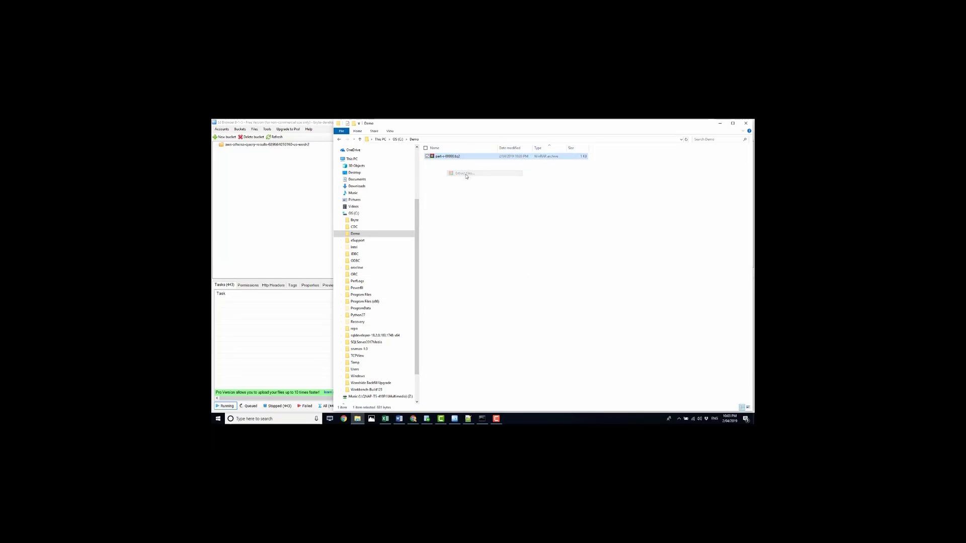
left_click(499, 327)
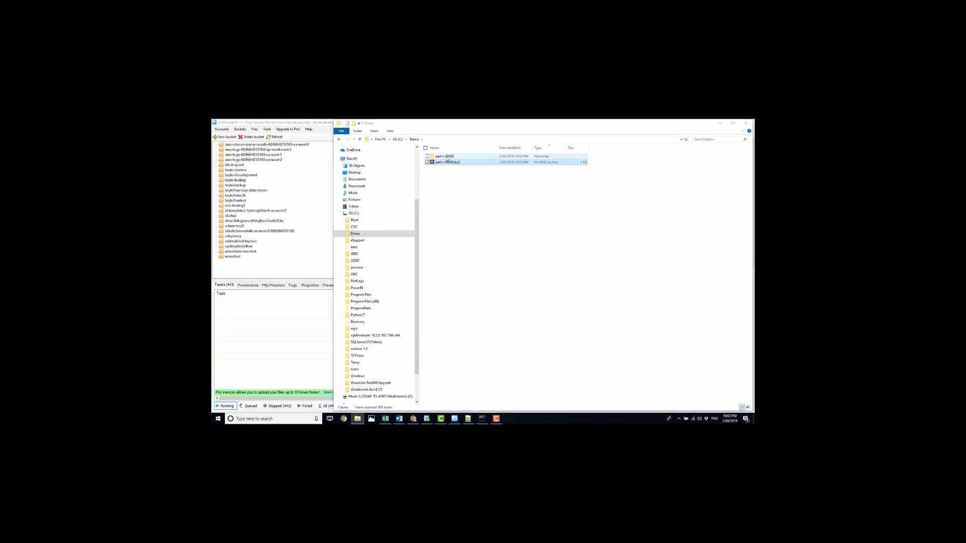
Step: Open the extracted part-r-00000 file in Notepad++
double_click(445, 156)
right_click(445, 157)
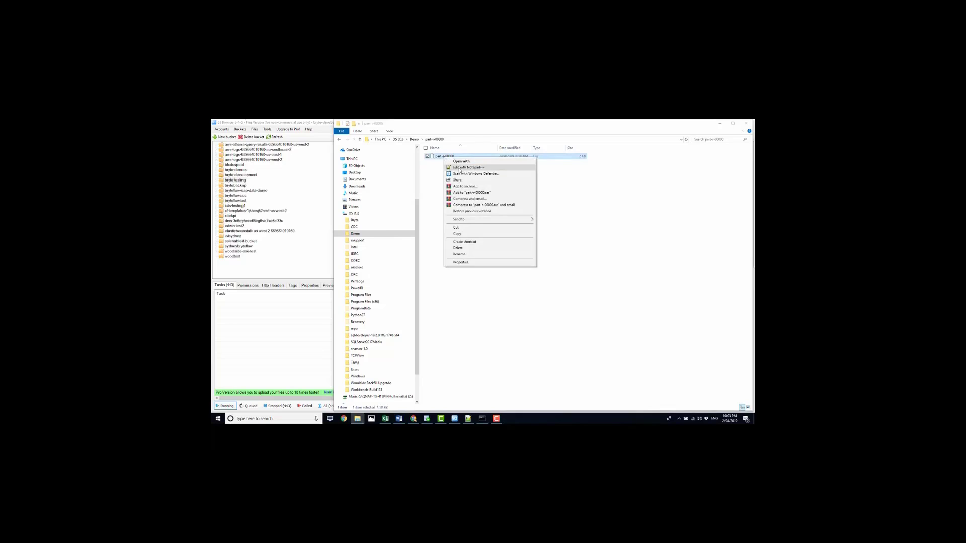
left_click(459, 169)
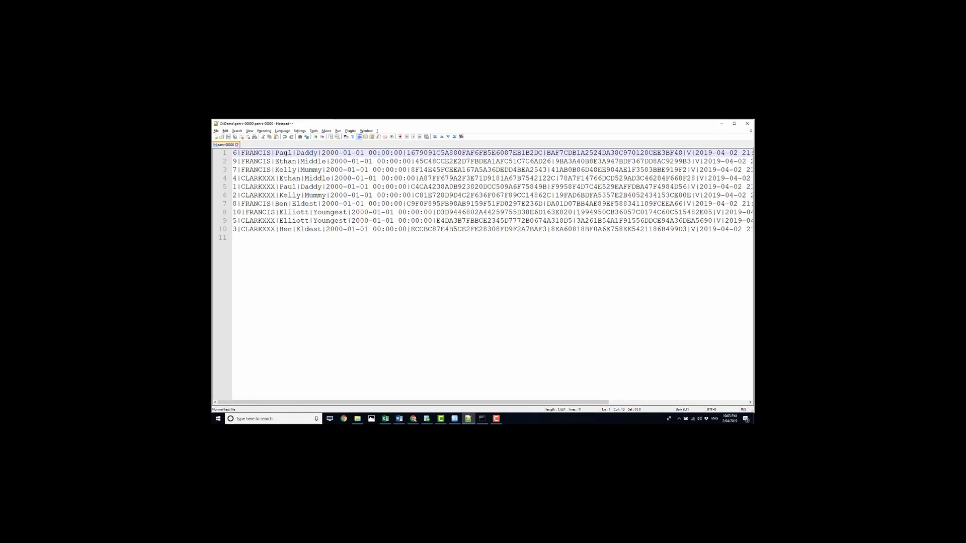
Step: Examine the first record across its full length, including the appended flag and the effective and end timestamps
key("shift+Right")
key("shift+Right")
key("shift+Right")
key("shift+Right")
key("shift+Right")
key("shift+Right")
key("shift+Right")
key("shift+Right")
key("shift+Right")
key("shift+Right")
key("shift+Right")
key("shift+Right")
key("shift+Right")
key("shift+Right")
key("shift+Right")
key("shift+Right")
key("shift+Right")
key("shift+Right")
key("shift+Right")
key("shift+Right")
key("shift+Right")
key("Right")
left_click_drag(463, 405, 603, 405)
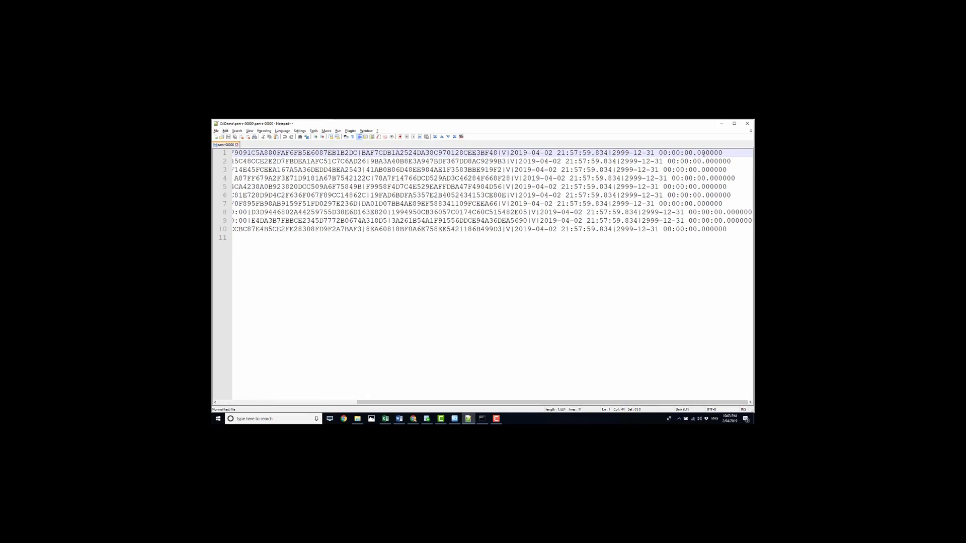
left_click_drag(723, 152, 503, 153)
Step: Switch to Amazon Athena, check the new columns and S3 location, and run the CREATE EXTERNAL TABLE paul.person_bz2 statement
left_click(481, 417)
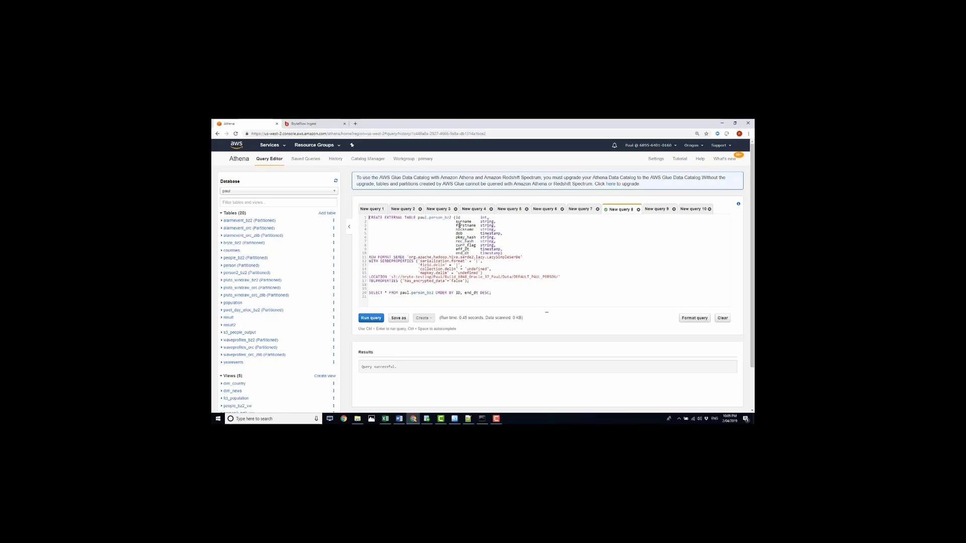
left_click_drag(503, 253, 452, 238)
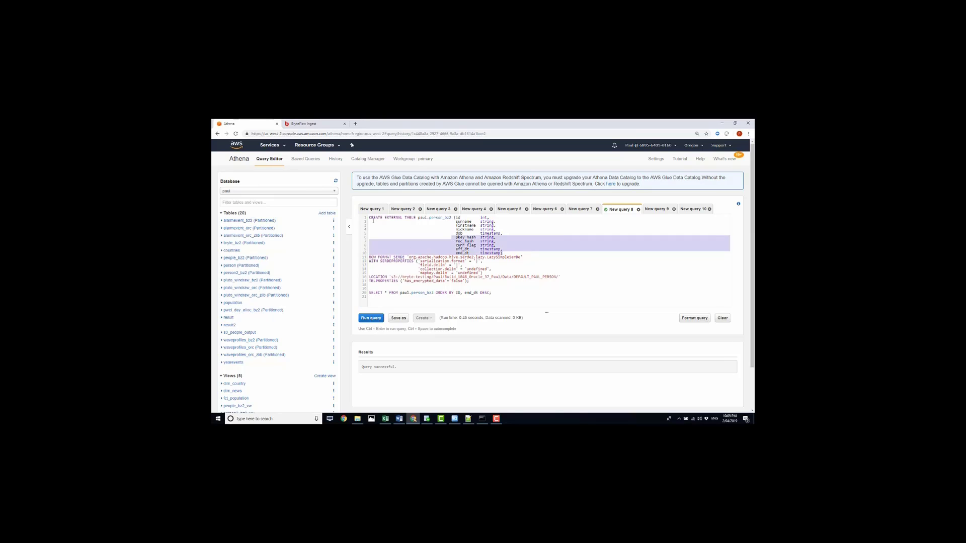
left_click_drag(559, 276, 393, 277)
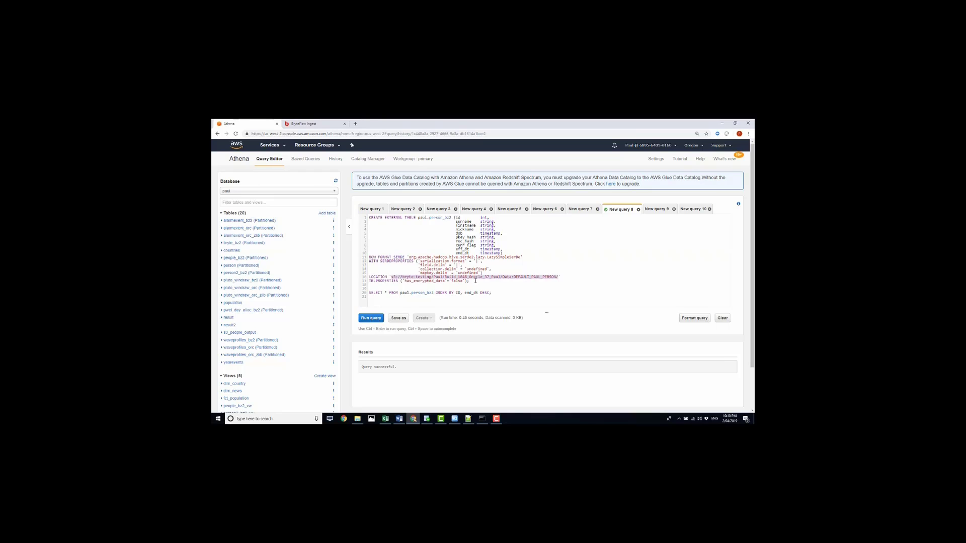
left_click_drag(369, 218, 472, 284)
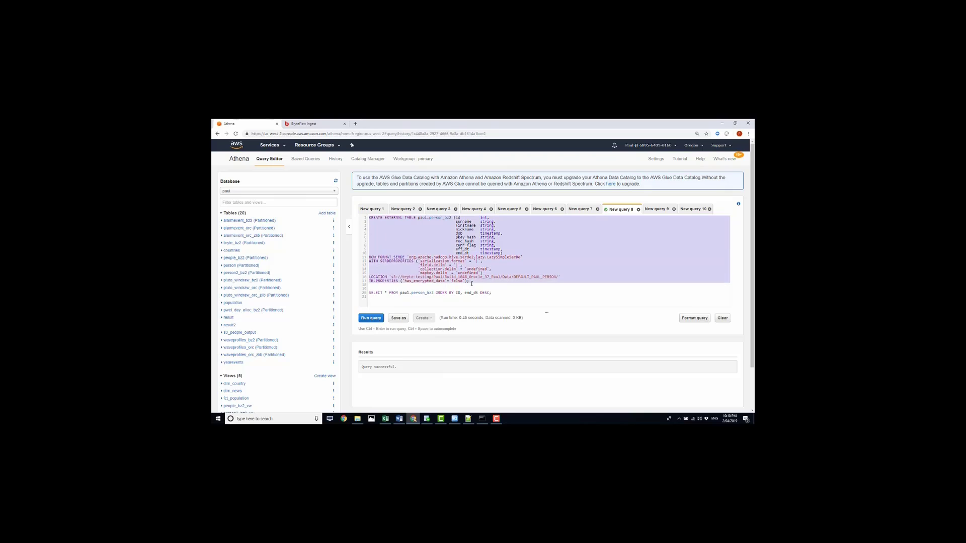
left_click(371, 318)
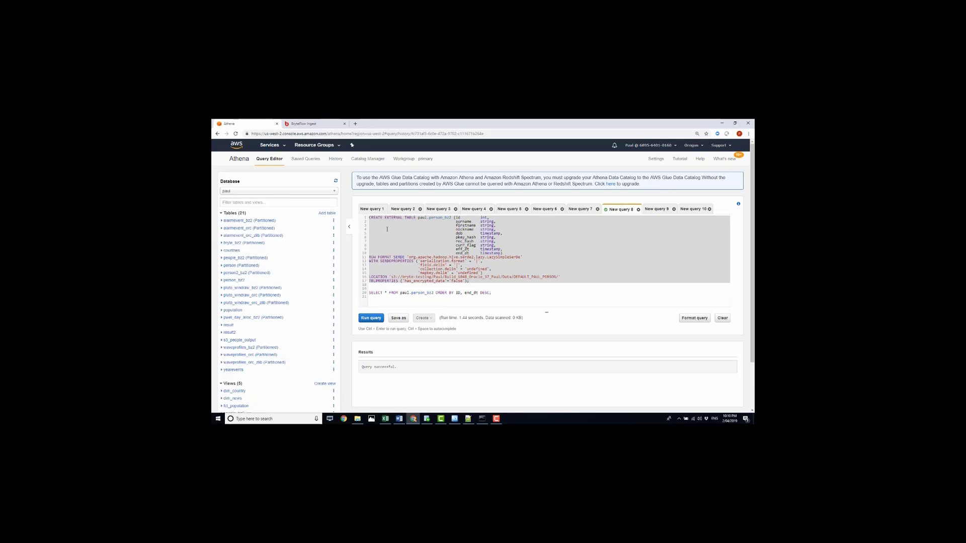
Step: Run SELECT * FROM paul.person_bz2 ORDER BY ID, end_dt DESC and enlarge the results area
left_click_drag(496, 294, 368, 294)
left_click(374, 319)
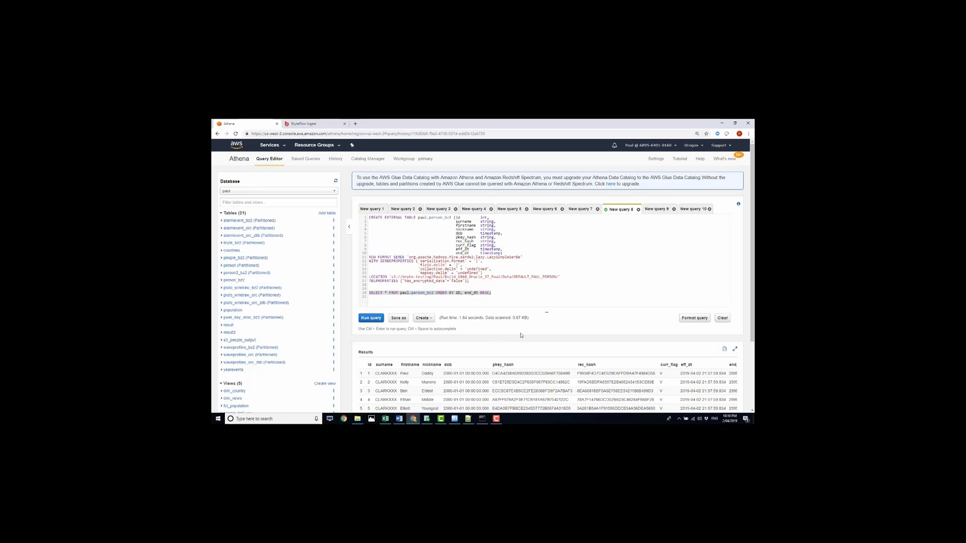
left_click_drag(547, 315, 547, 259)
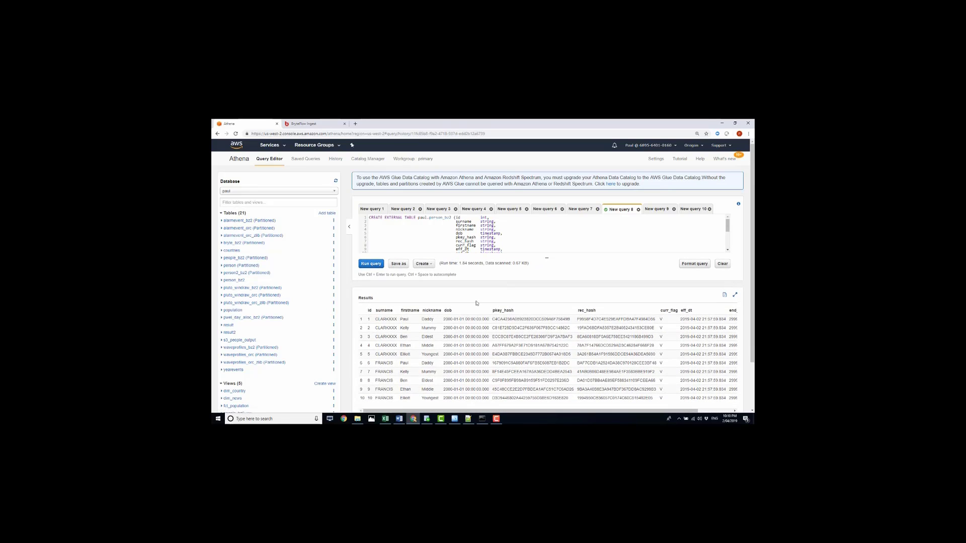
Step: Examine the query results across to the last columns, including curr_flag, eff_dt and the end date
scroll(673, 381, "right", 2)
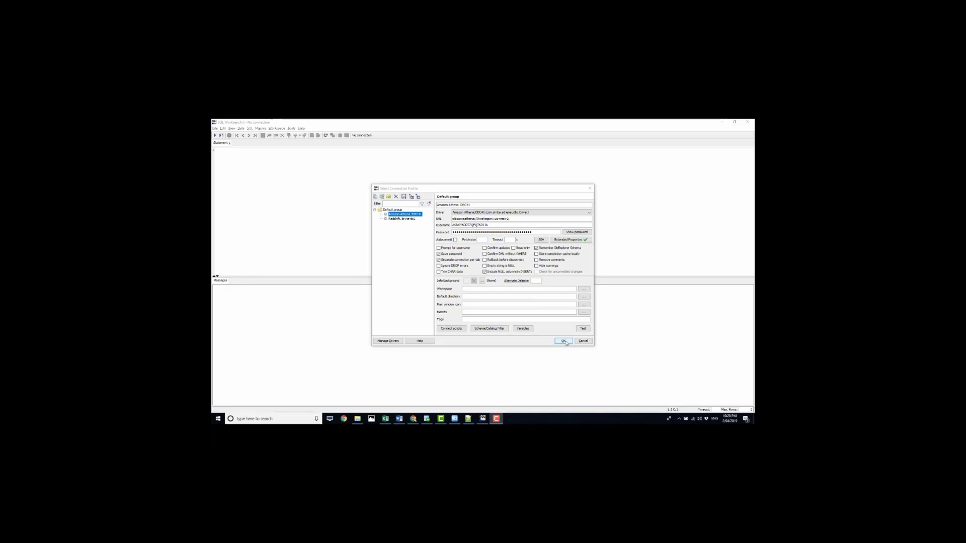
Step: Switch to SQL Workbench, connect with the Amazon Athena profile, and run SELECT * FROM paul.person_bz2 ORDER BY ID, SURNAME
left_click(564, 341)
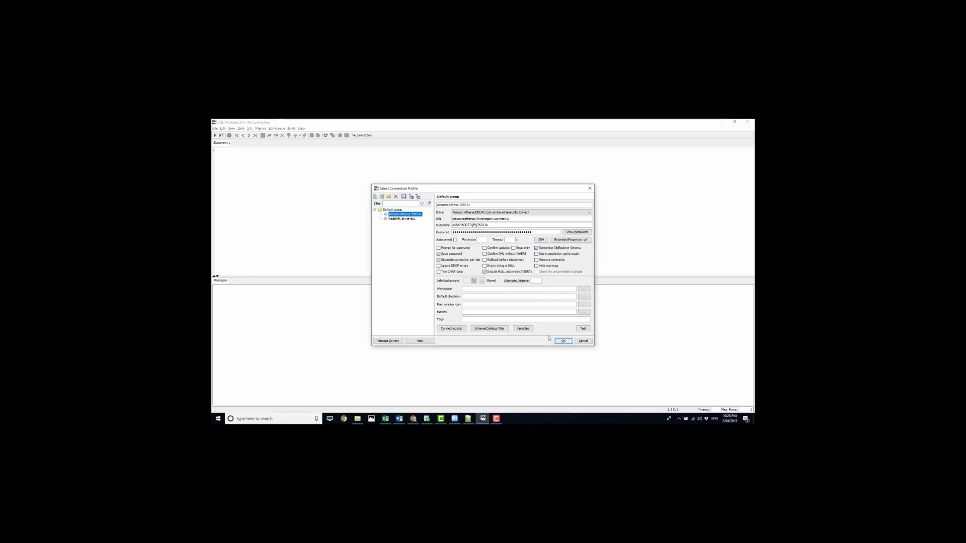
left_click(563, 342)
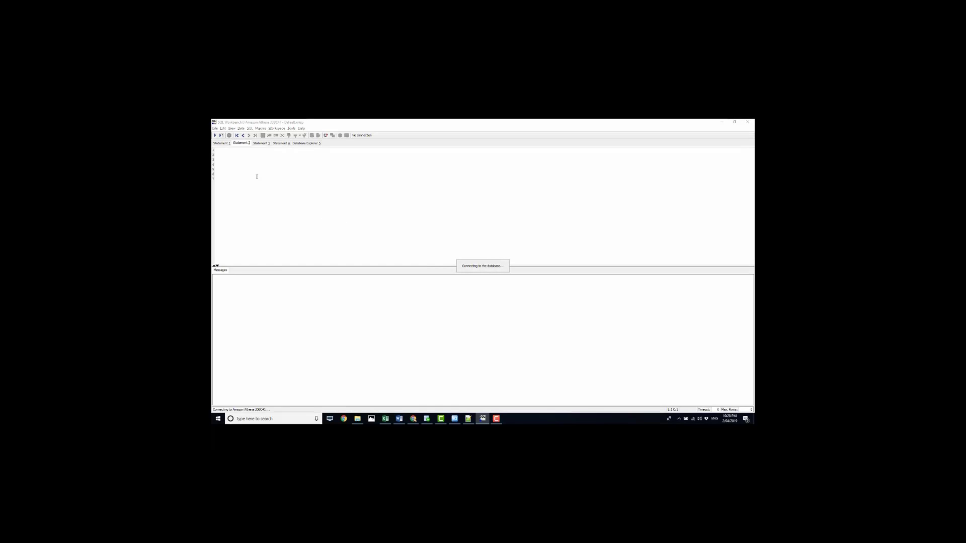
type("SELECT *   FROM paul.person_bs2 ORDER BY ID, SURNAME")
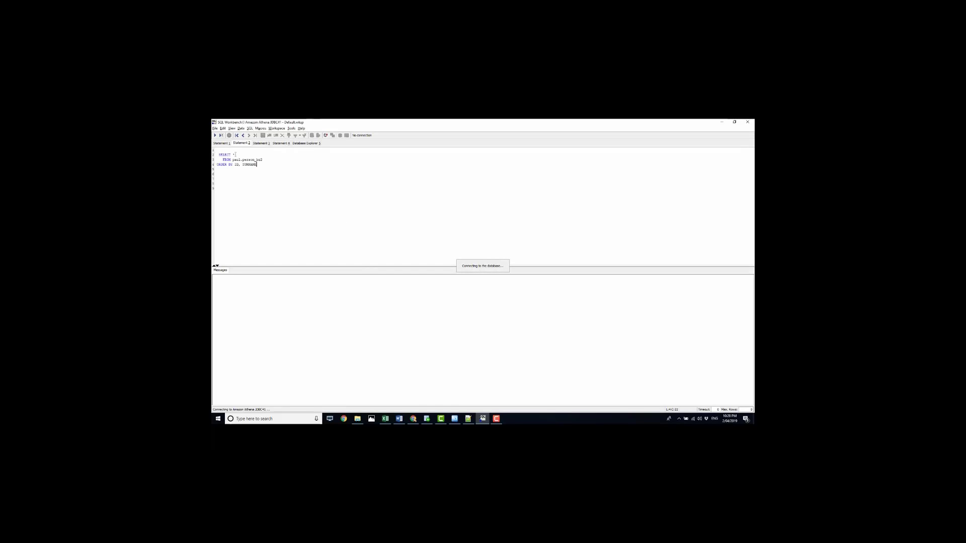
left_click_drag(261, 167, 216, 155)
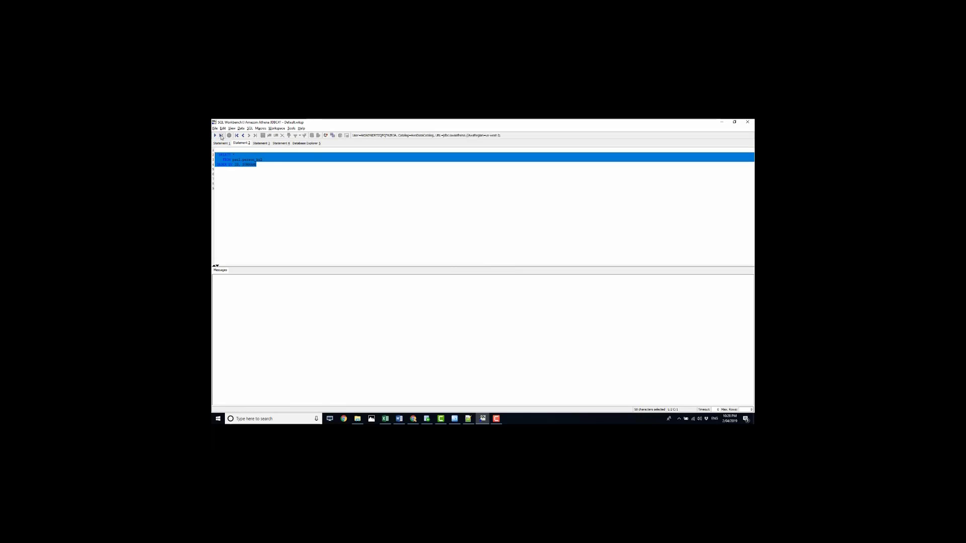
left_click(215, 136)
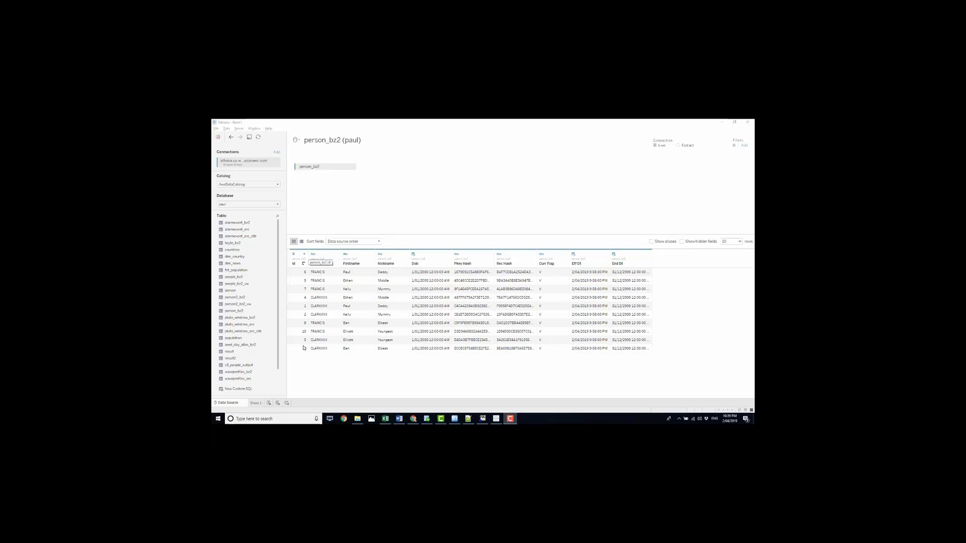
Step: Switch to Tableau and view the surname bubble chart on Sheet 1 of the person_bz2 data source
left_click(256, 402)
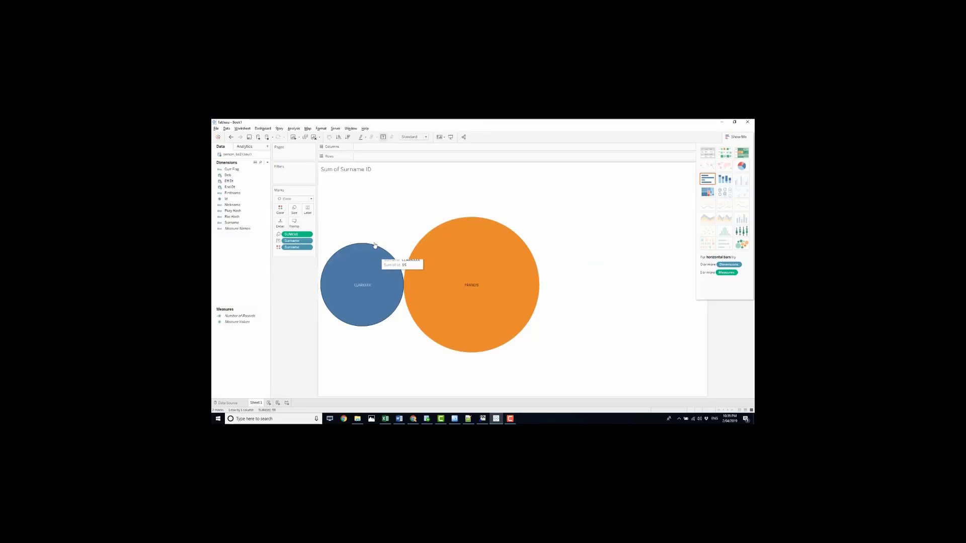